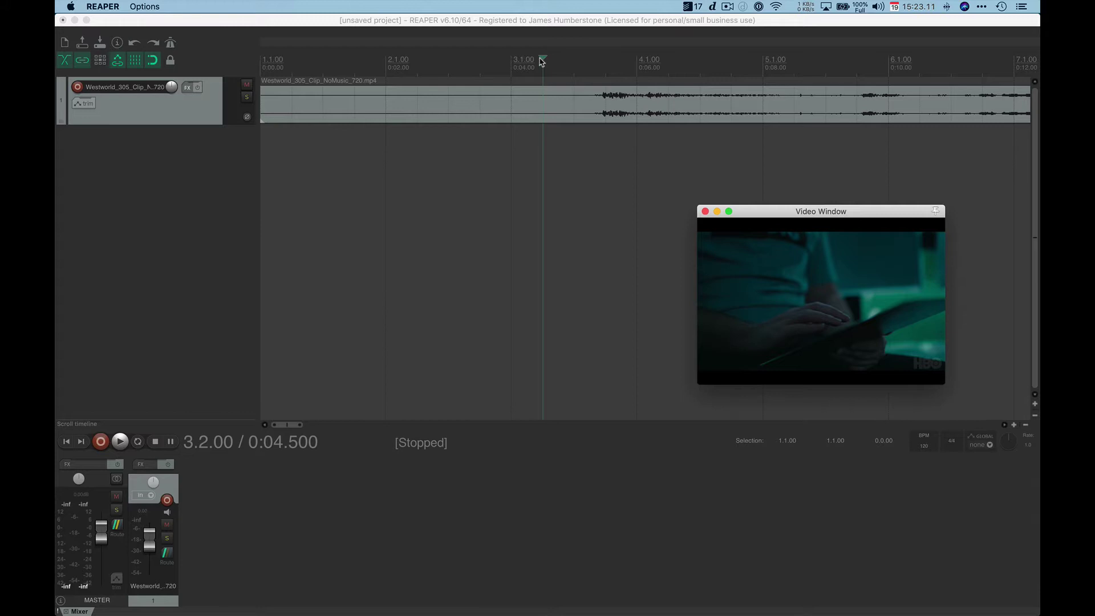
# Preview the Westworld clip from 0:00 with picture and sound, then stop back at the start.
pyautogui.moveTo(543, 58); pyautogui.dragTo(402, 60)
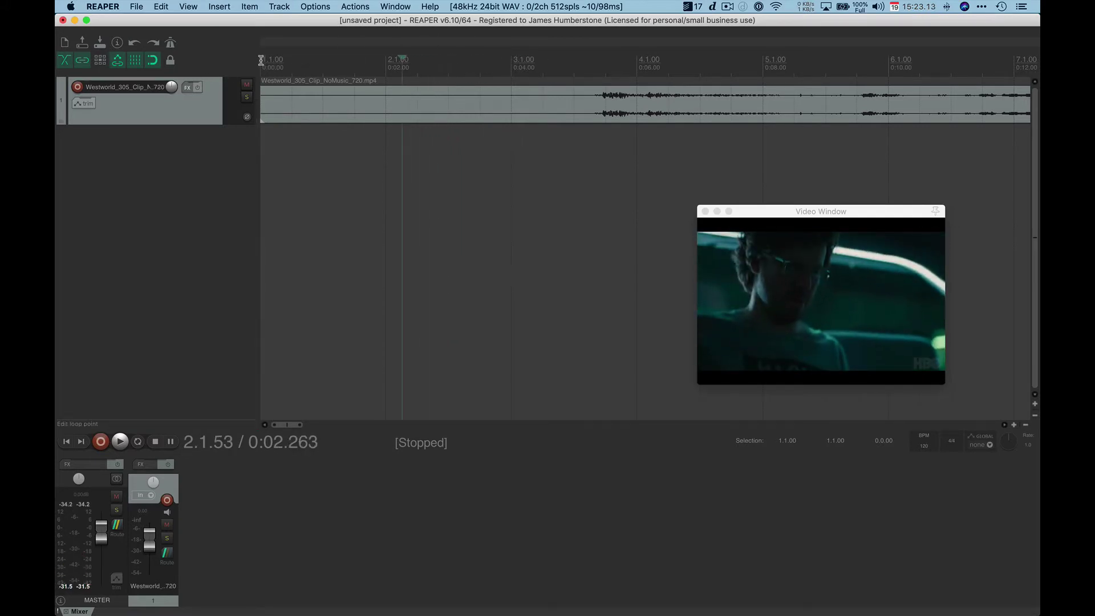
pyautogui.click(260, 60)
pyautogui.press('space')
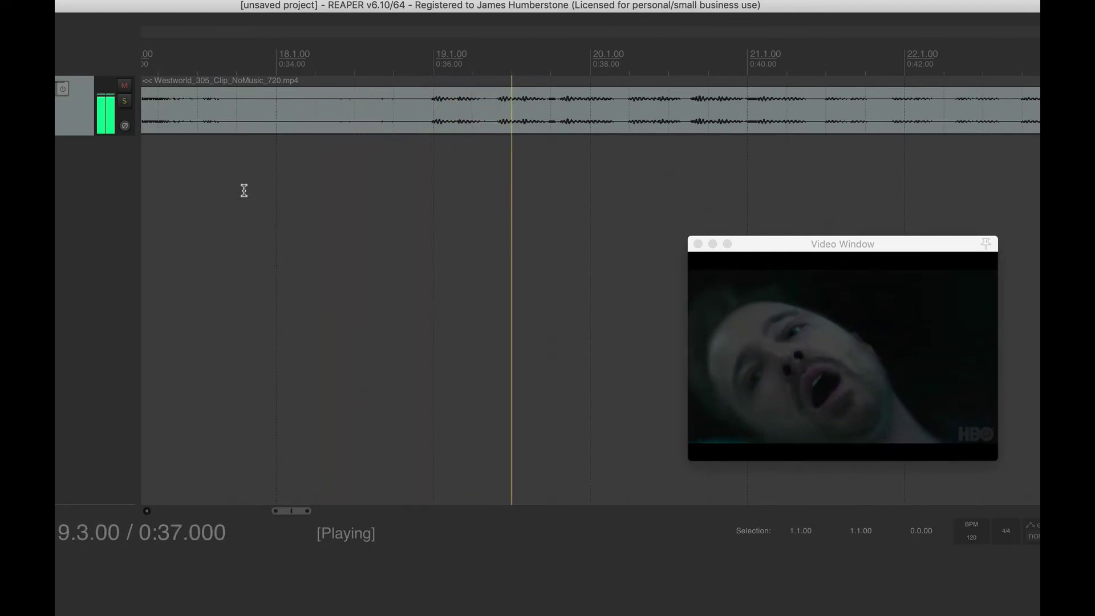
pyautogui.press('space')
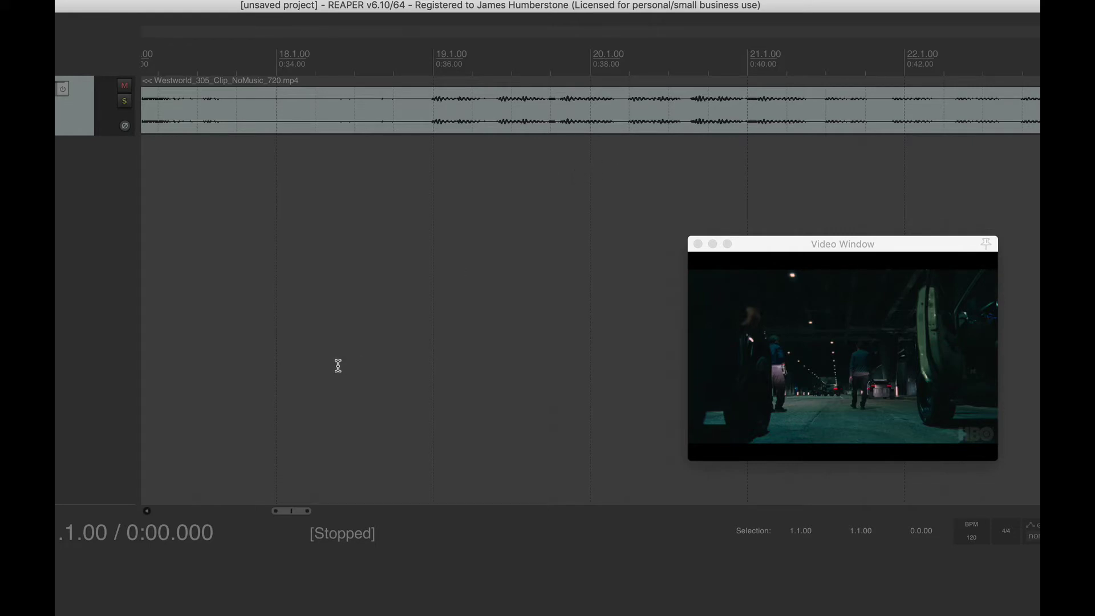
# Jump the arrange view and edit cursor back to the project start, 0:00.000.
pyautogui.press('Home')
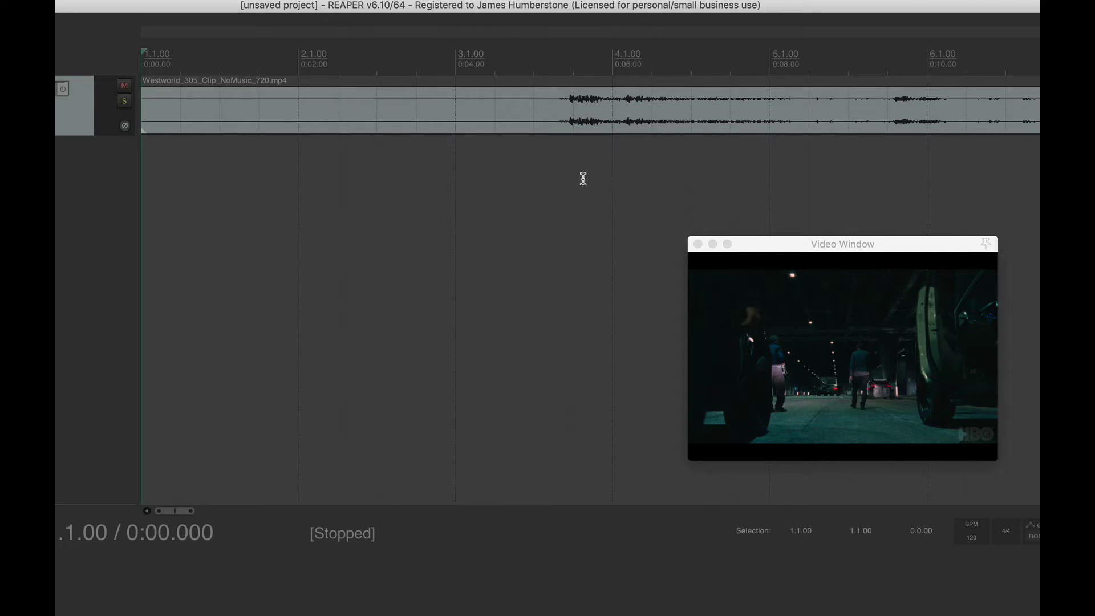
# Audition the clip from 0:04.5 to hear the first gunshot.
pyautogui.click(567, 70)
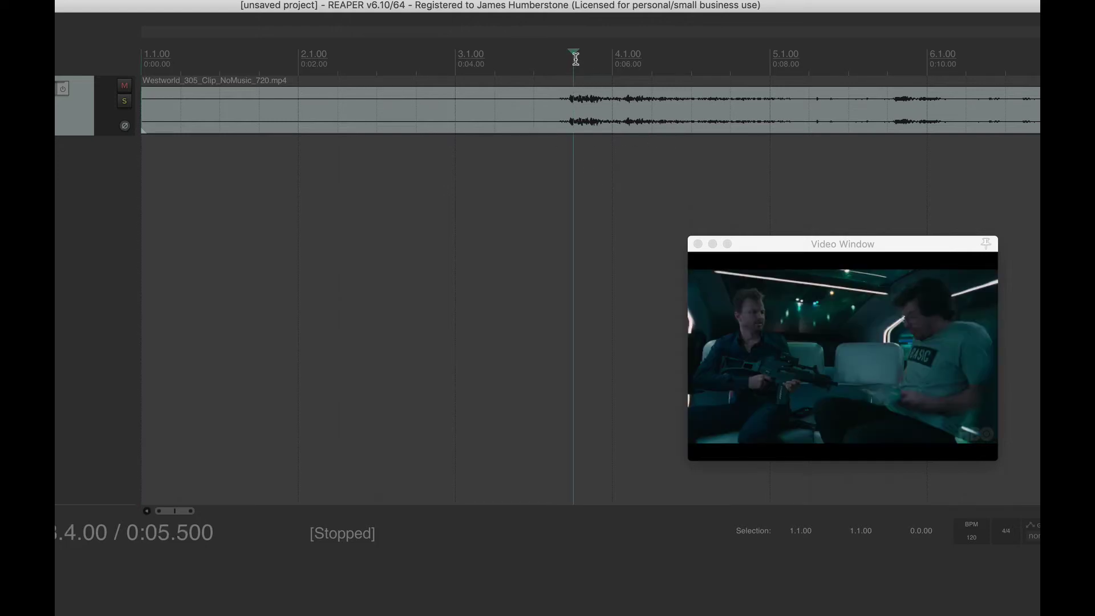
pyautogui.click(482, 65)
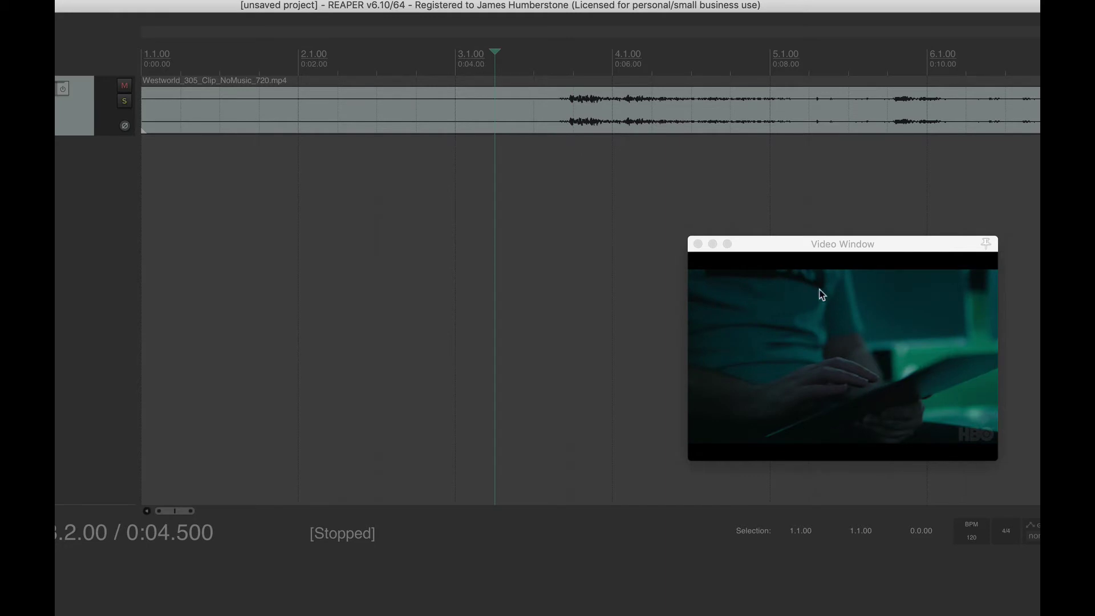
pyautogui.press('space')
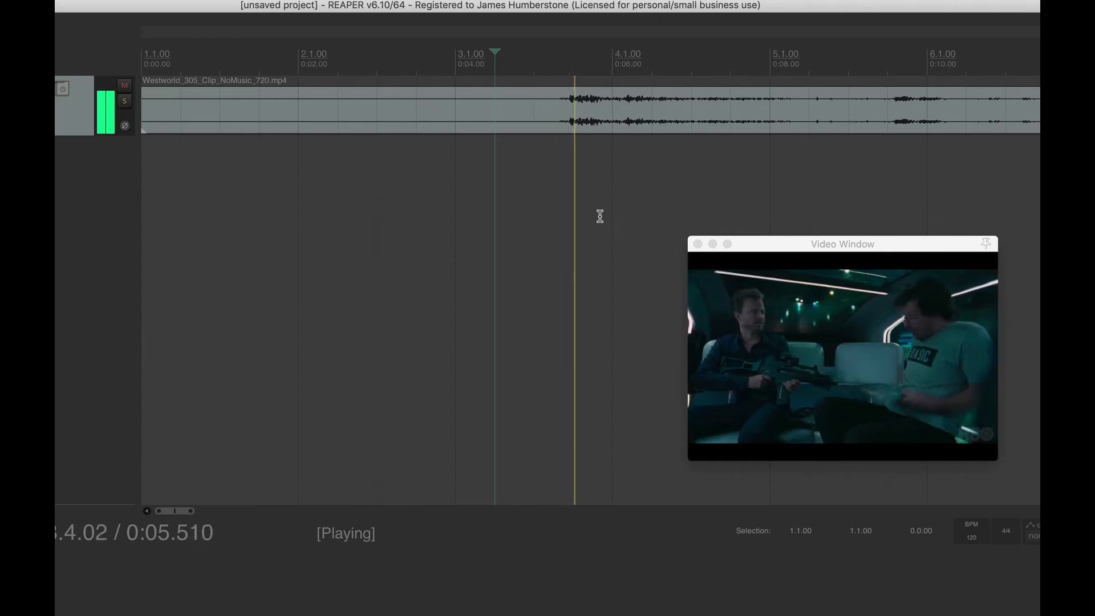
pyautogui.press('space')
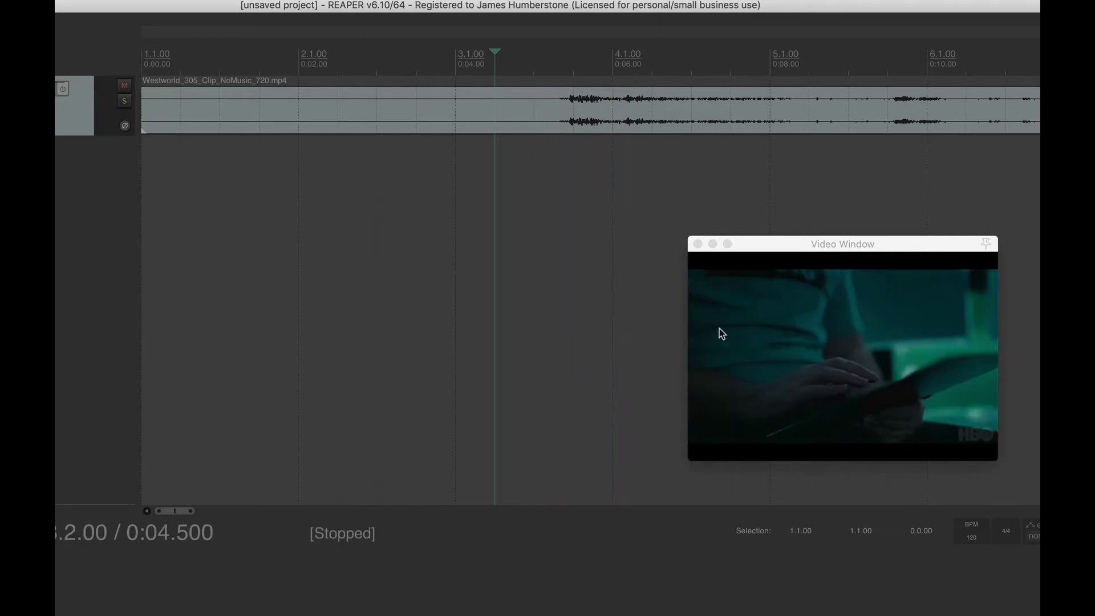
# Zoom in and place the edit cursor at the gunshot onset, 0:05.452.
pyautogui.click(569, 73)
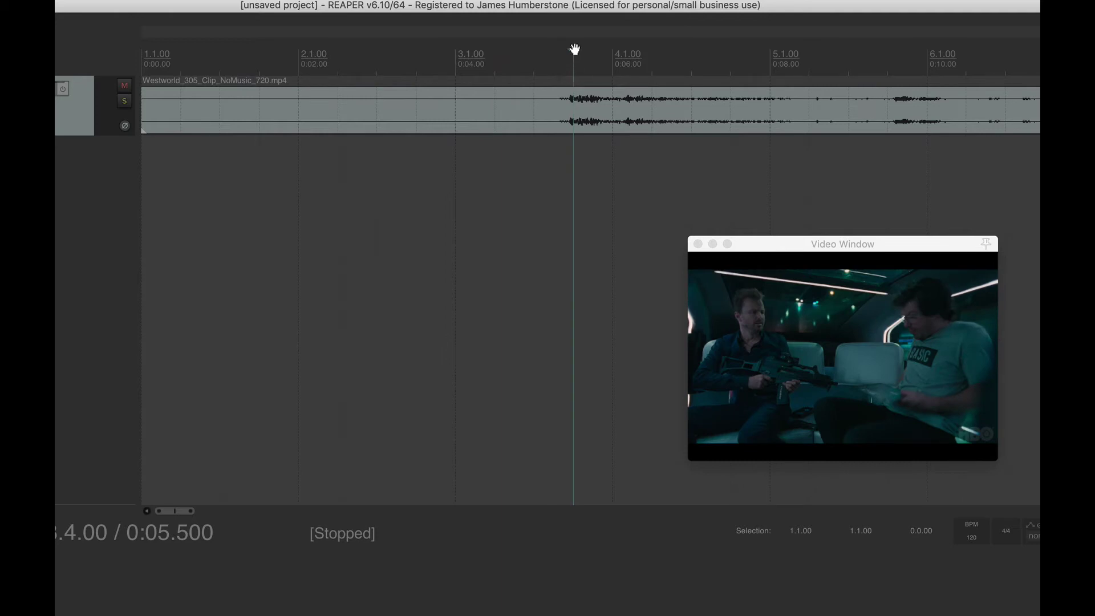
pyautogui.scroll(10, 569, 123)
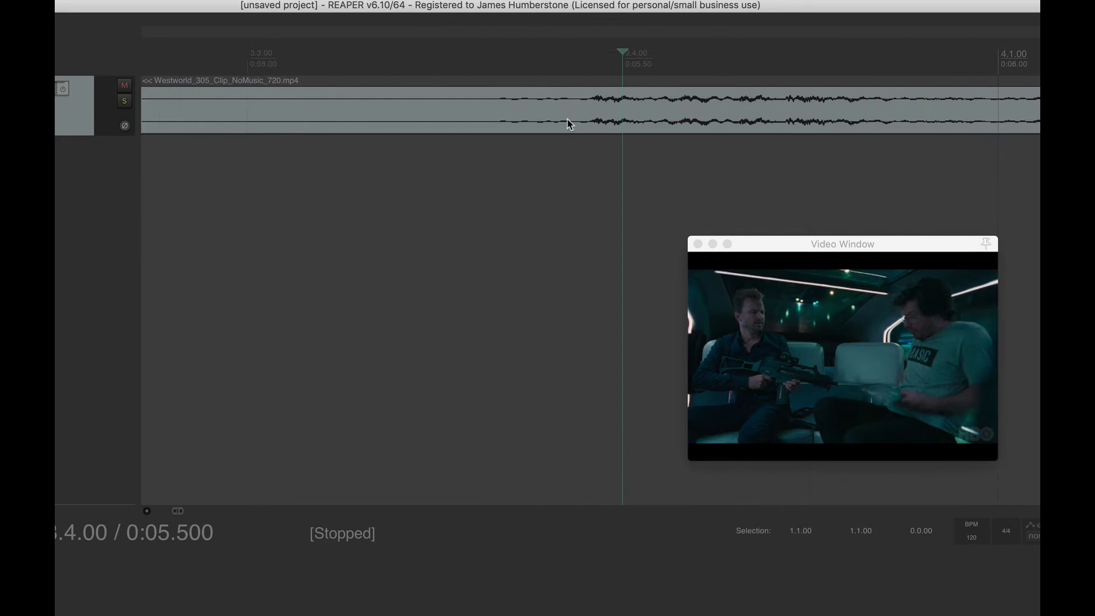
pyautogui.scroll(1, 568, 123)
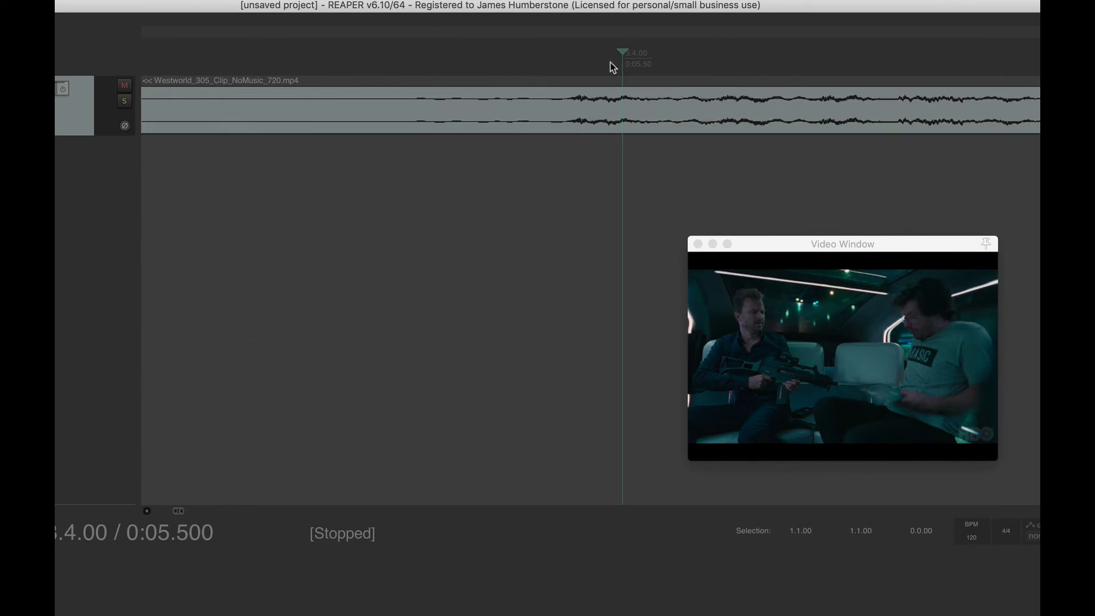
pyautogui.click(419, 79)
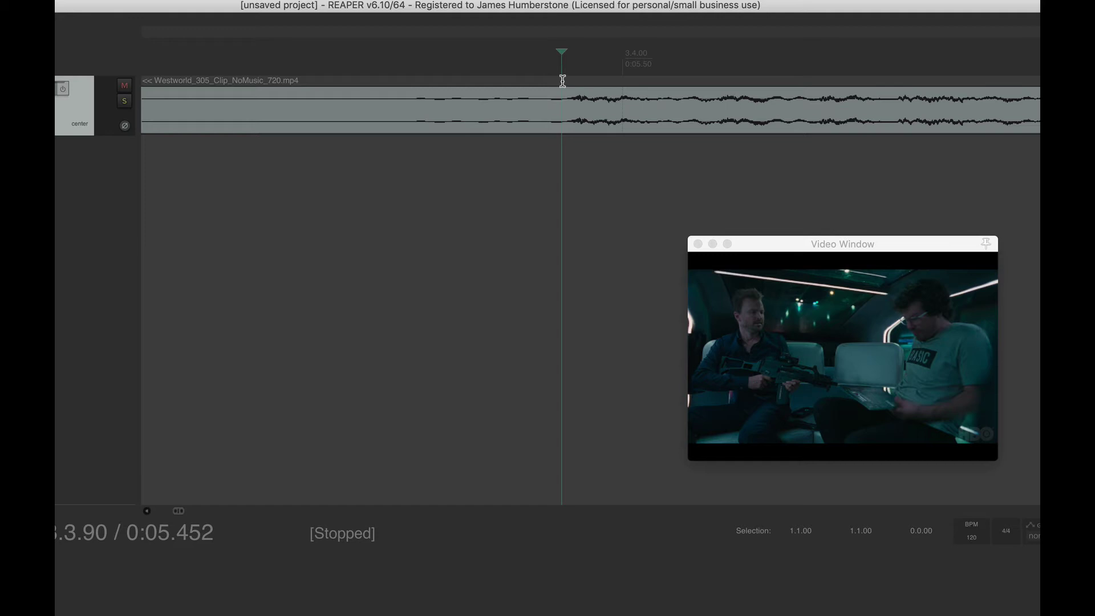
# Add a marker named 'Gunfire 1' at 0:05.452.
pyautogui.hotkey('shift', 'm')
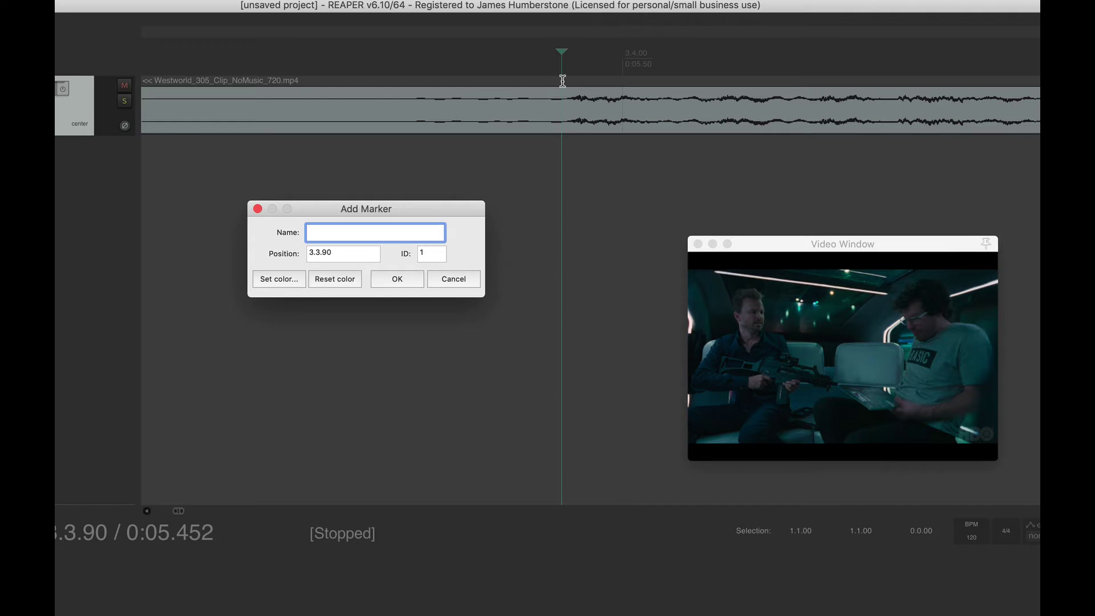
pyautogui.write('Gunfire 1')
pyautogui.press('Return')
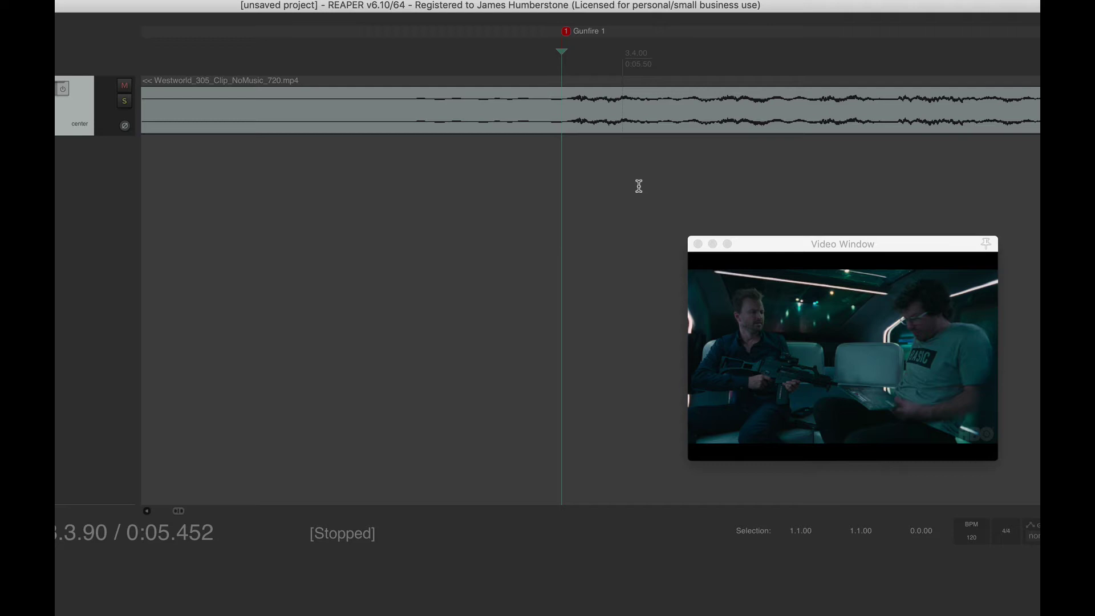
# Zoom out and audition the clip from 0:09.500, stopping back there.
pyautogui.scroll(-3, 639, 186)
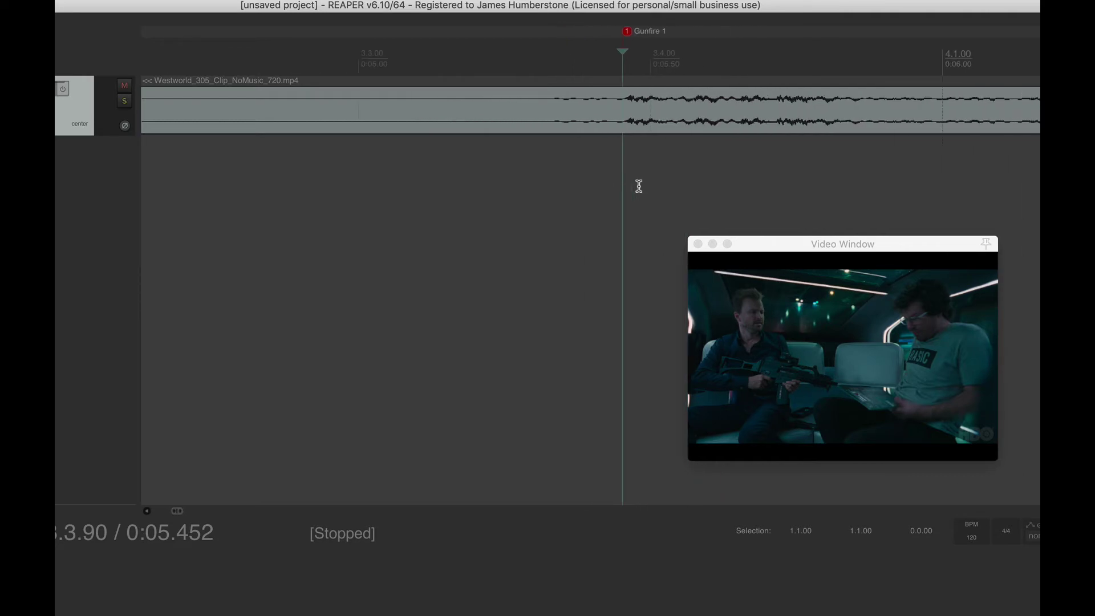
pyautogui.scroll(-4, 639, 186)
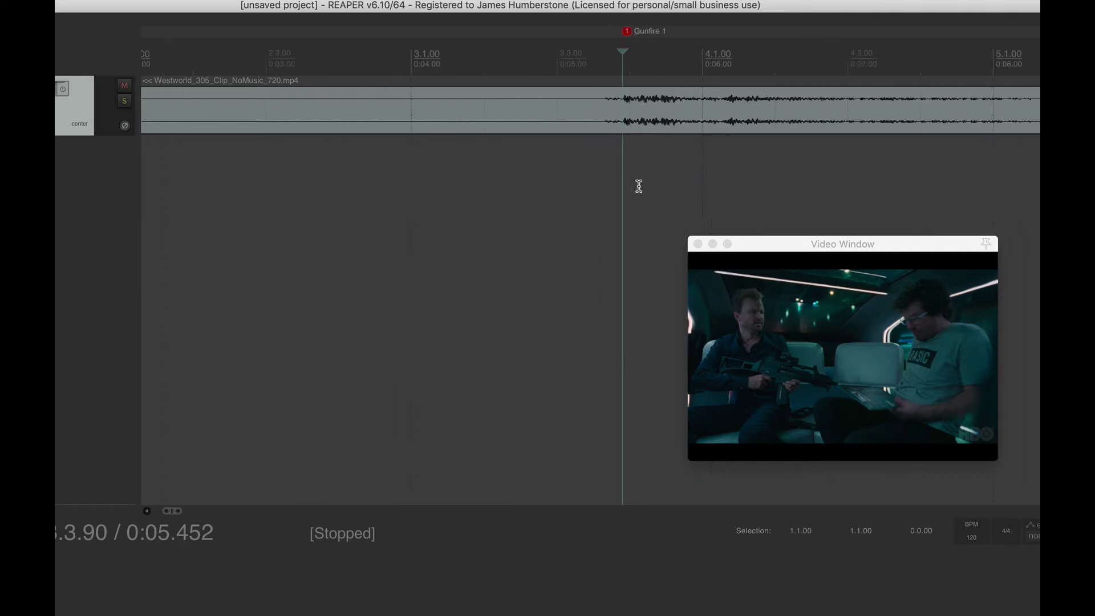
pyautogui.scroll(-4, 638, 186)
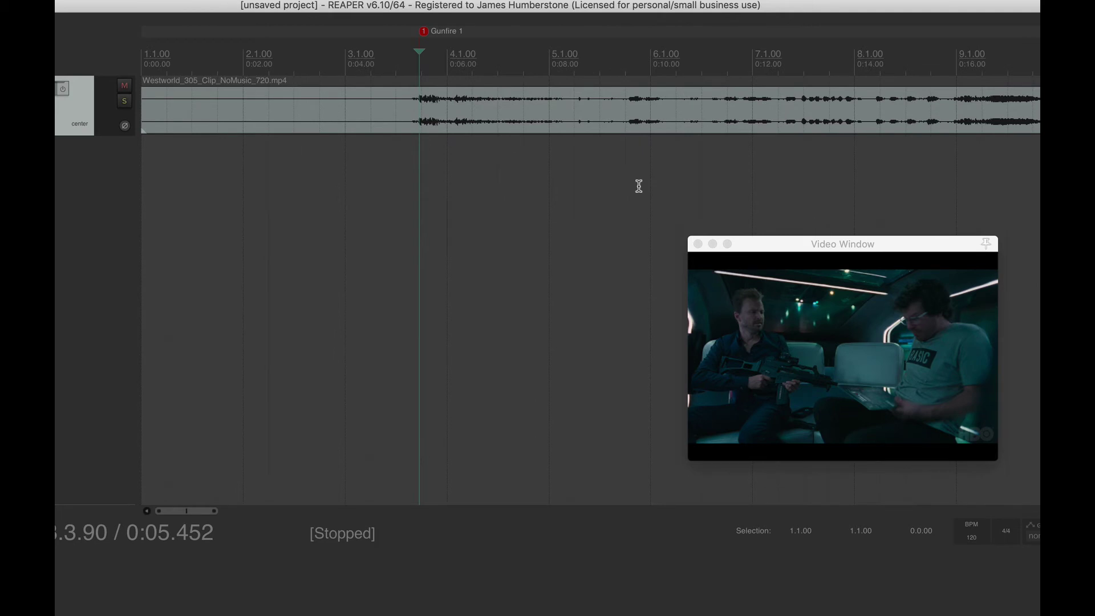
pyautogui.click(626, 64)
pyautogui.press('space')
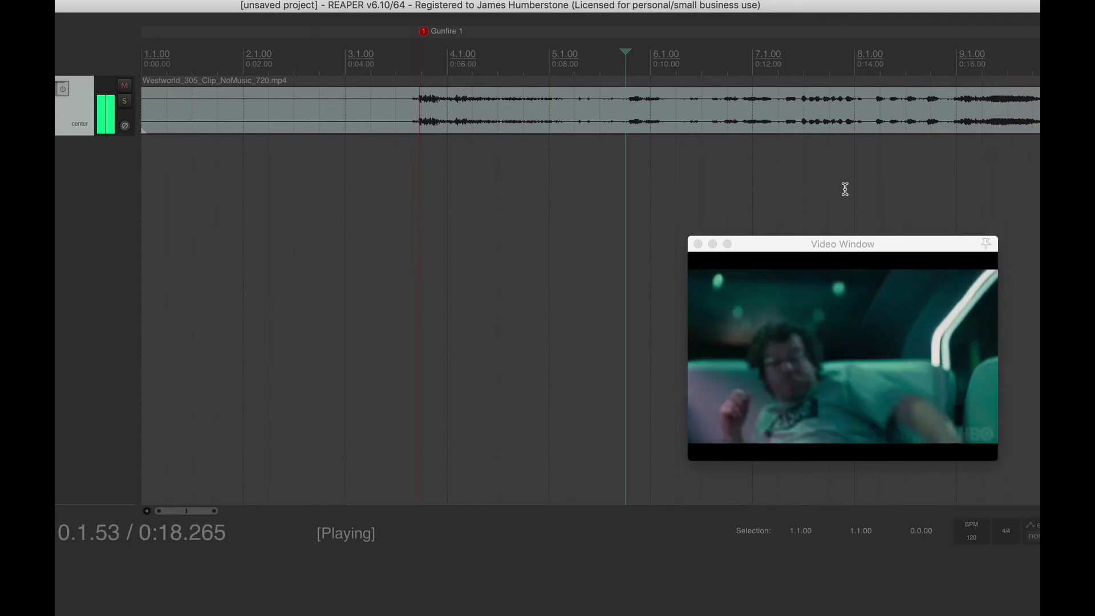
pyautogui.press('space')
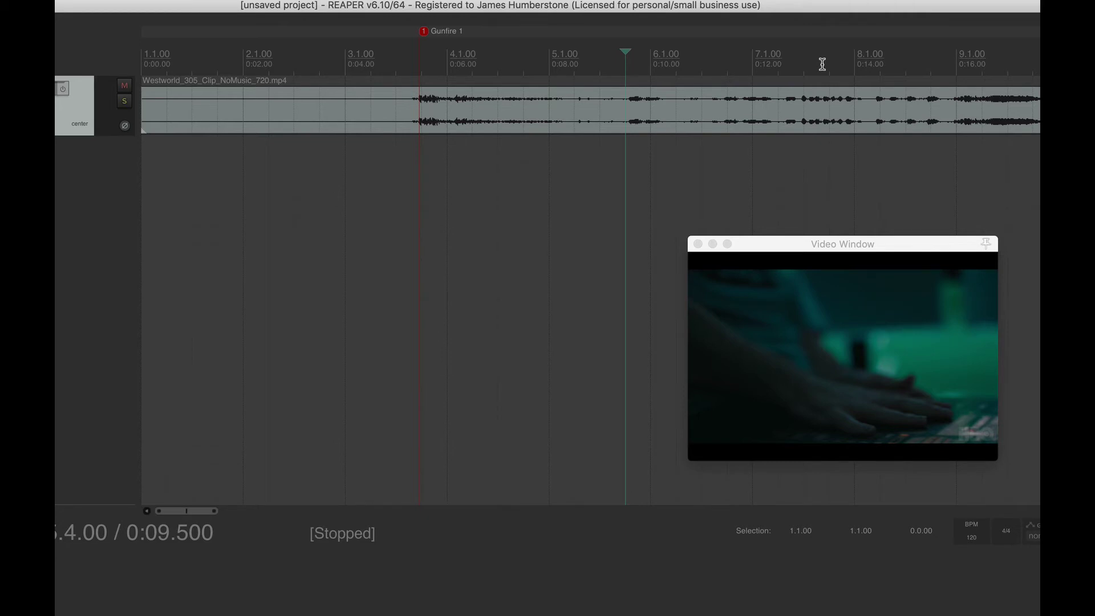
# Audition the action from 0:13.5 and again from about 0:13.8.
pyautogui.click(829, 57)
pyautogui.press('space')
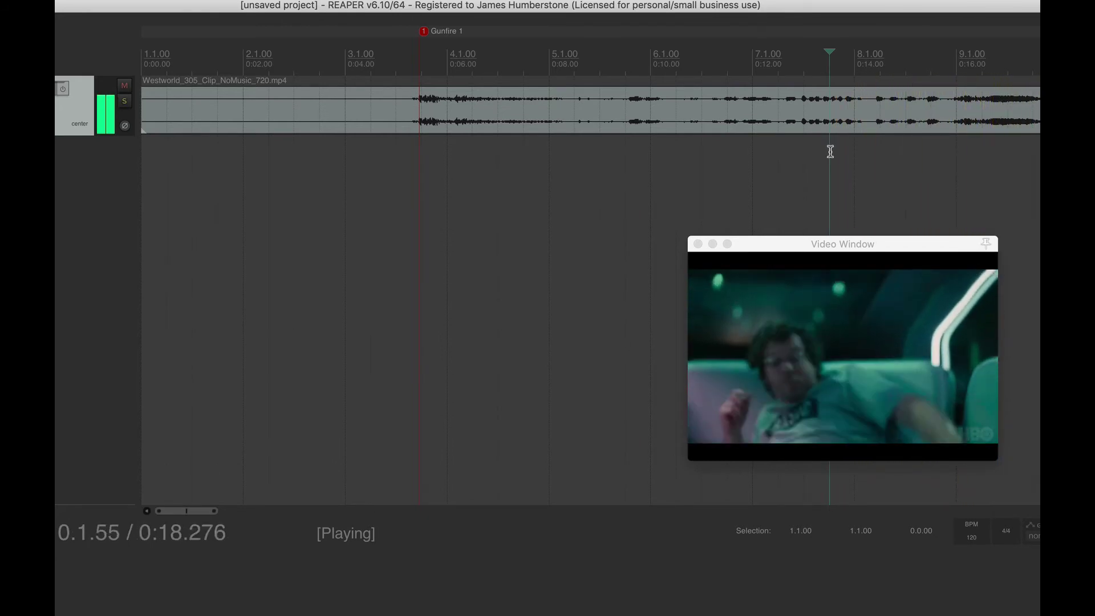
pyautogui.press('space')
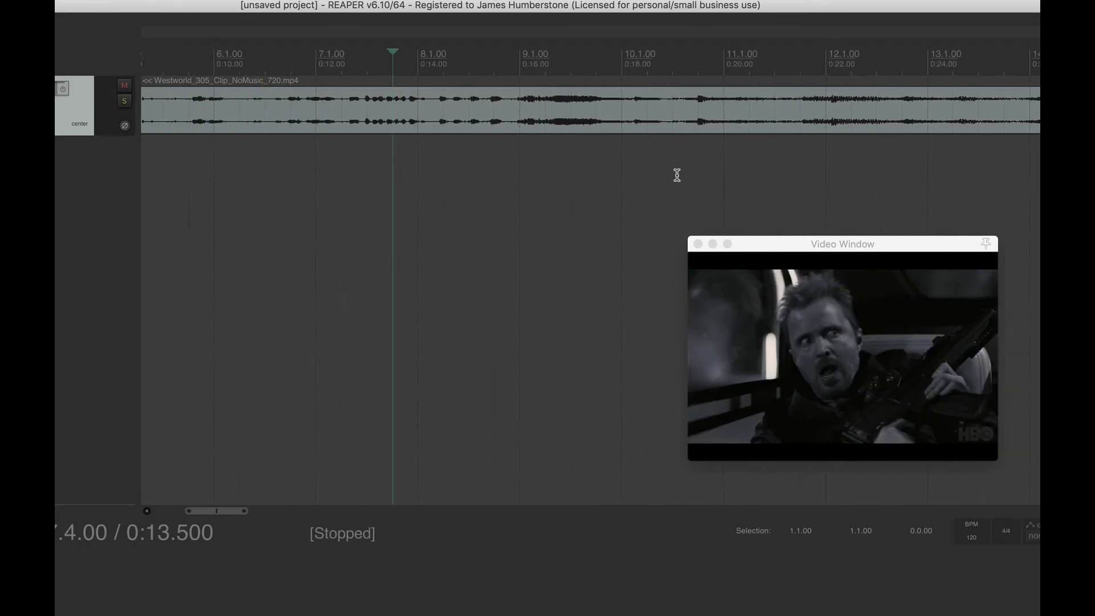
pyautogui.hscroll(-3, 484, 149)
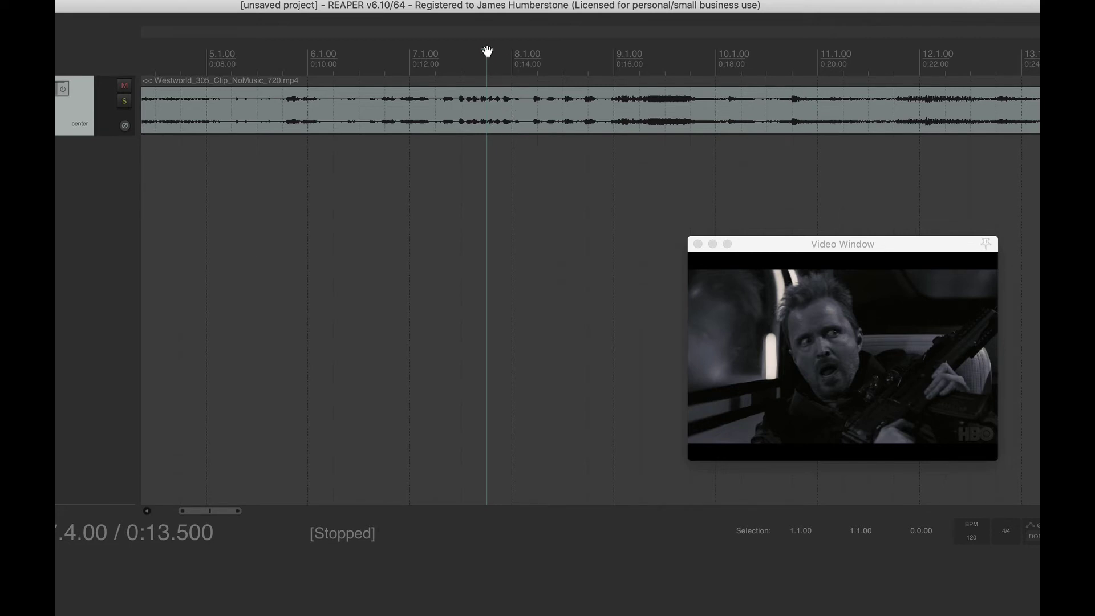
pyautogui.moveTo(486, 50); pyautogui.dragTo(503, 53)
pyautogui.press('space')
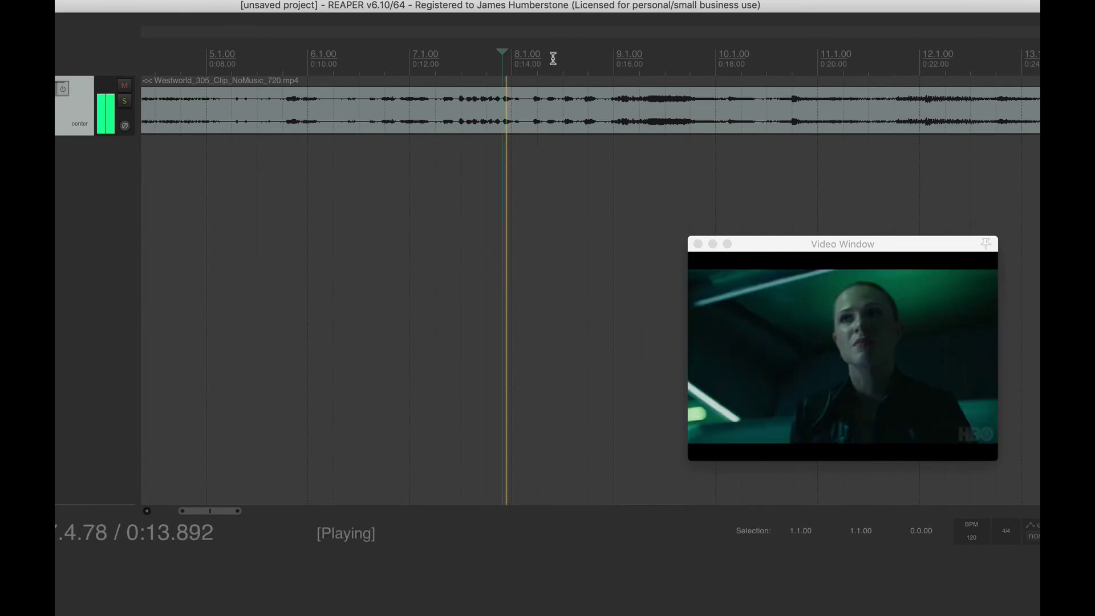
pyautogui.press('space')
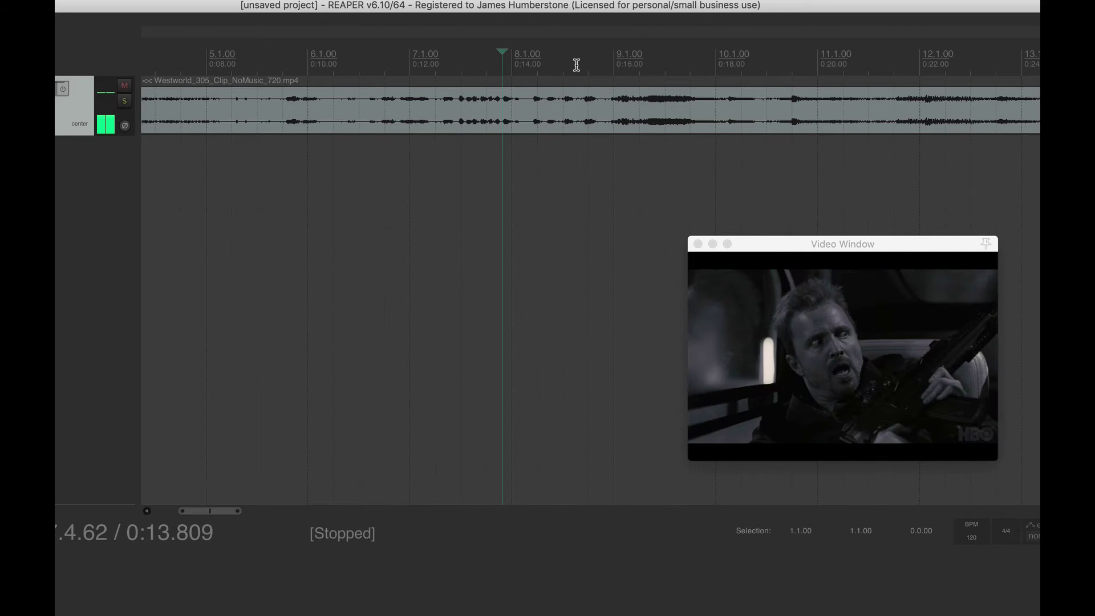
# Zoom in and fine-tune the play position to 0:15.439, the GO moment.
pyautogui.click(577, 64)
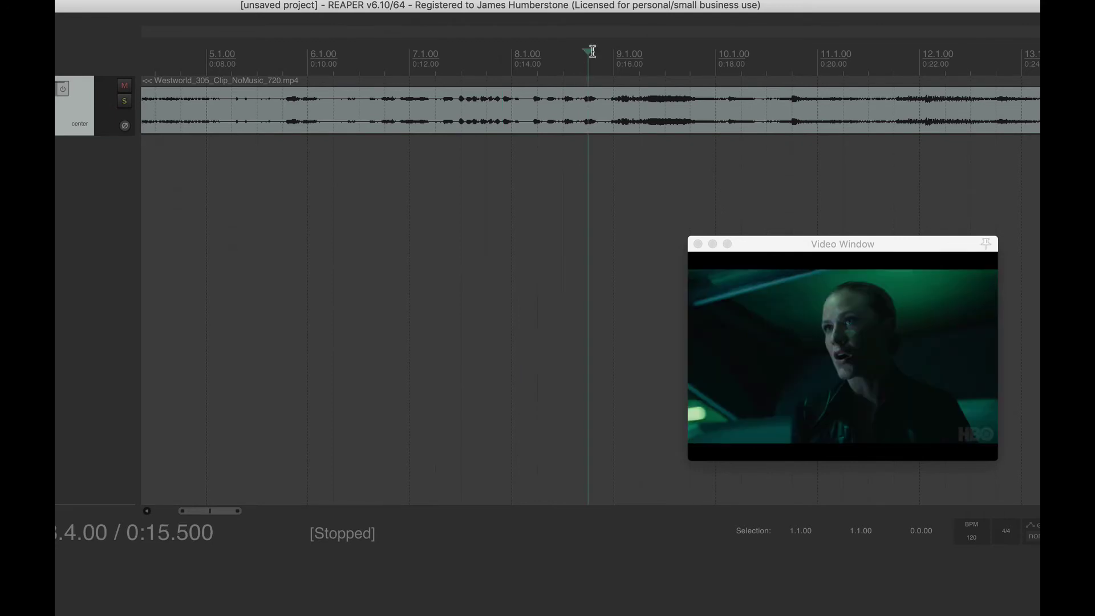
pyautogui.moveTo(585, 53); pyautogui.dragTo(577, 53)
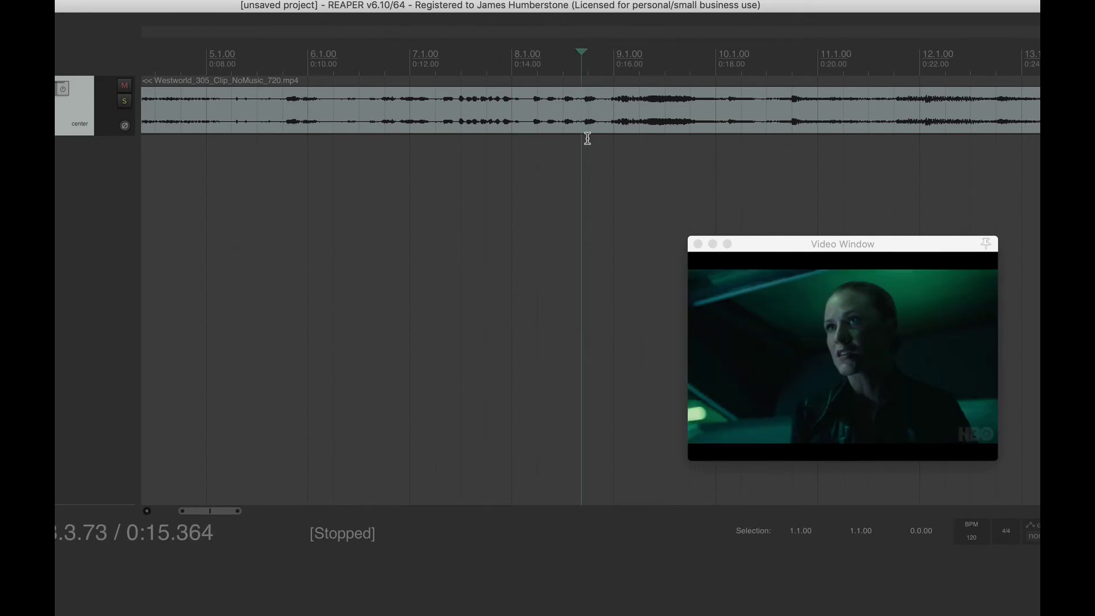
pyautogui.scroll(2, 587, 146)
pyautogui.scroll(5, 587, 147)
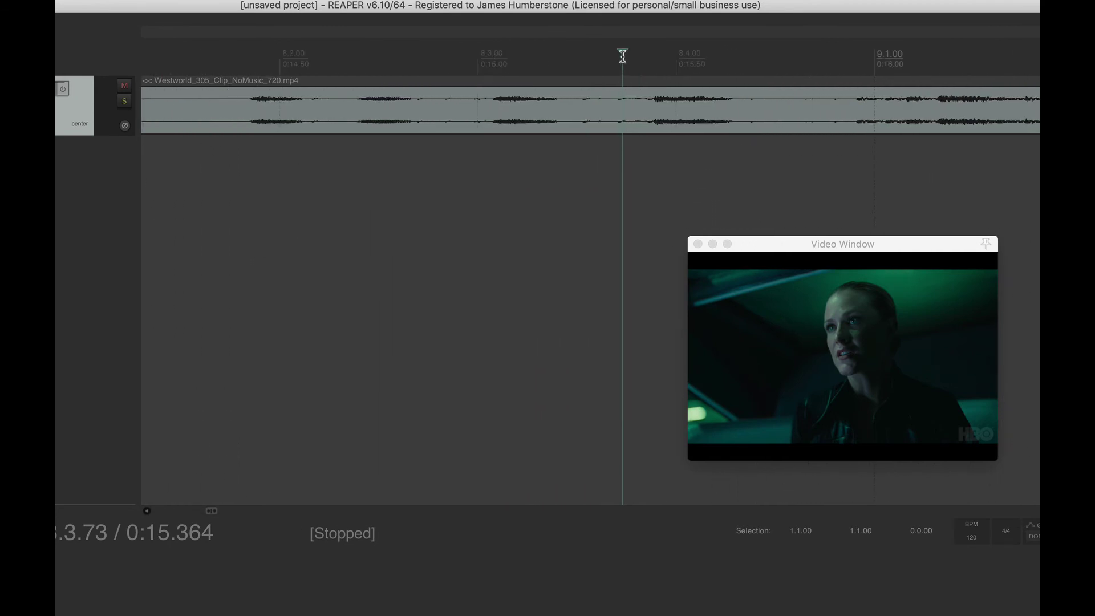
pyautogui.moveTo(622, 53); pyautogui.dragTo(651, 54)
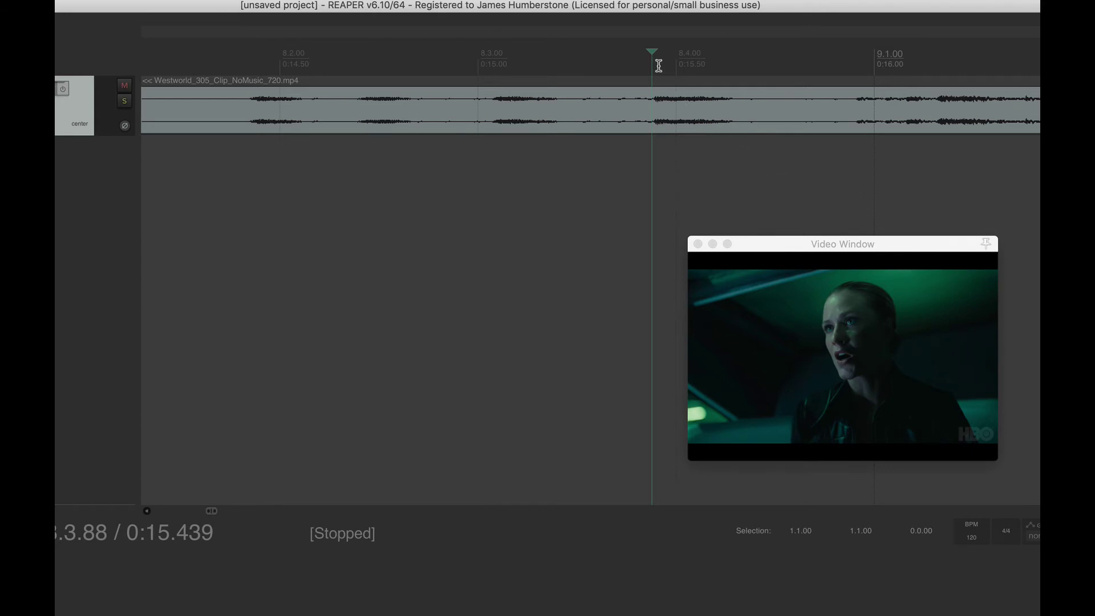
# Add marker 2 named 'GO - then gunfire & accel' at 0:15.439.
pyautogui.hotkey('shift', 'm')
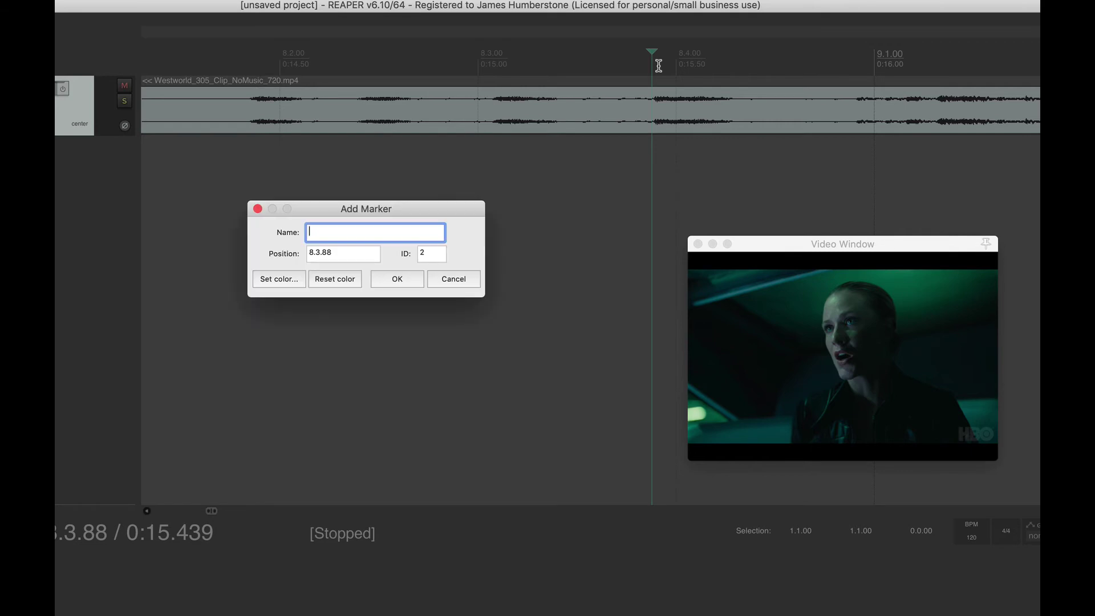
pyautogui.write('GO - then gunfire & accel')
pyautogui.press('Return')
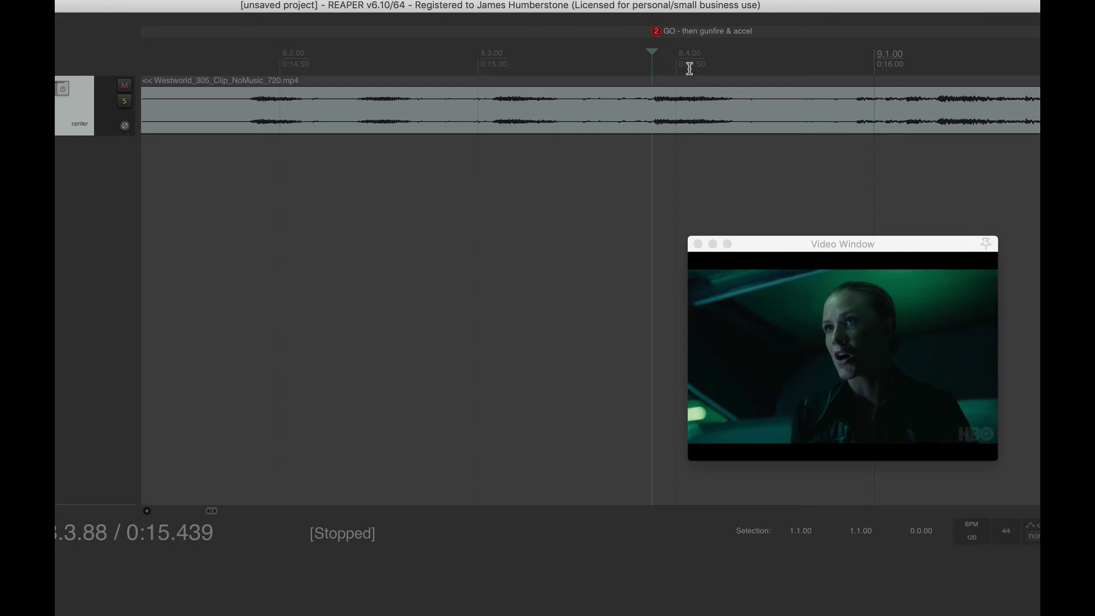
# Zoom out, scroll later and audition the clip from 0:29.000 to about 0:46.
pyautogui.scroll(-5, 677, 64)
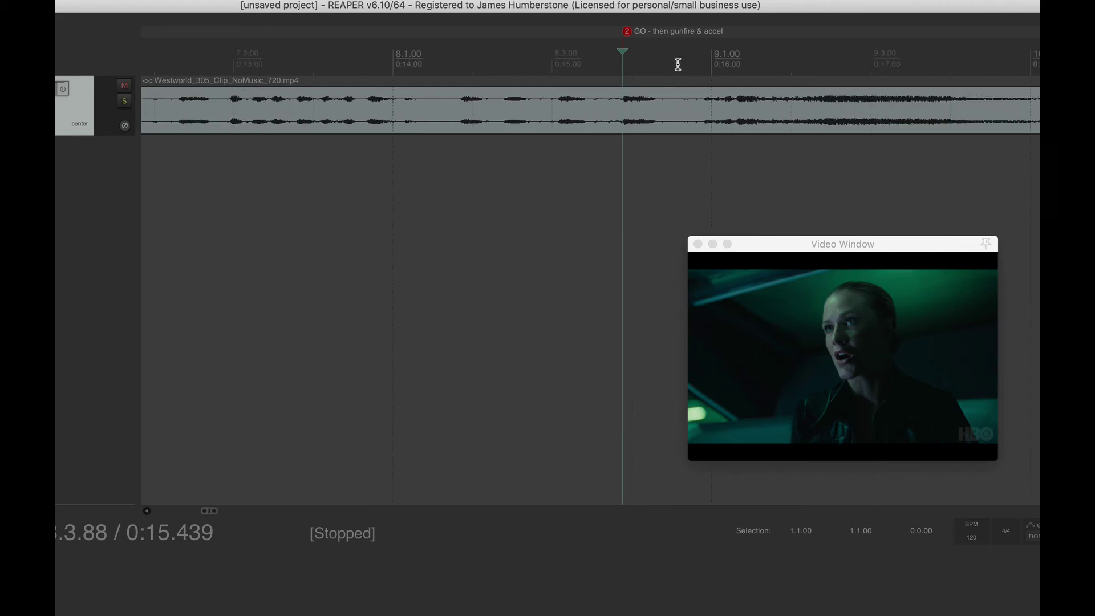
pyautogui.scroll(-3, 678, 64)
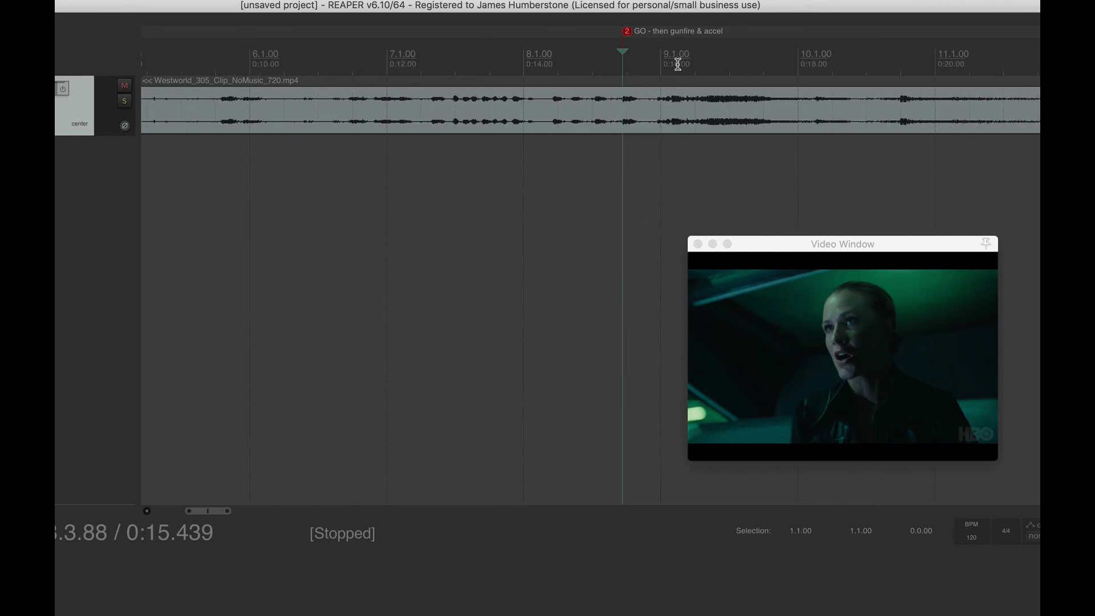
pyautogui.scroll(-2, 736, 135)
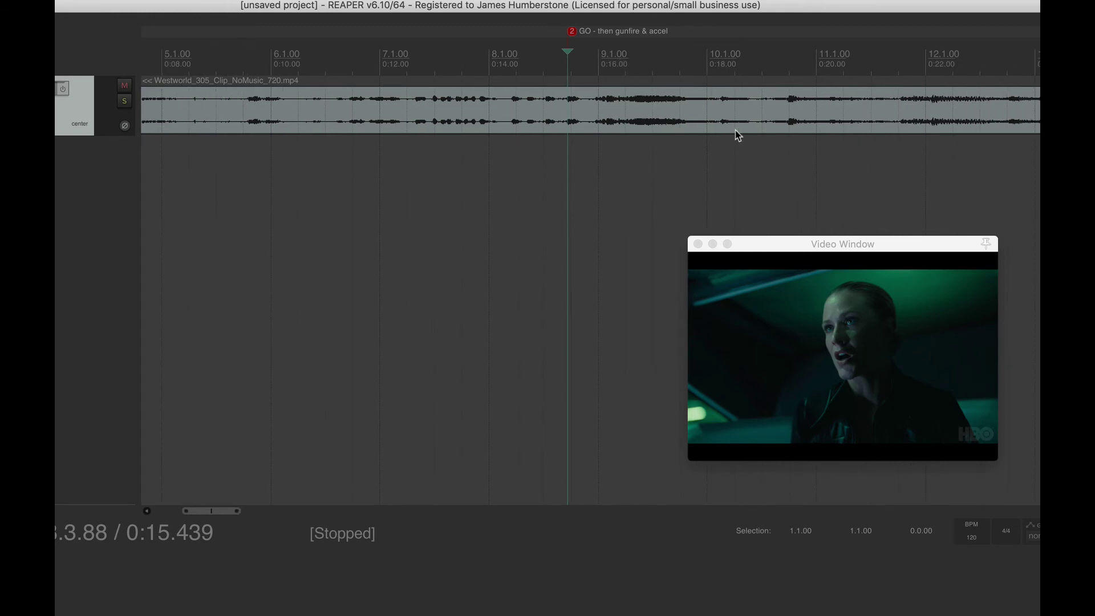
pyautogui.hscroll(2, 735, 135)
pyautogui.hscroll(10, 736, 133)
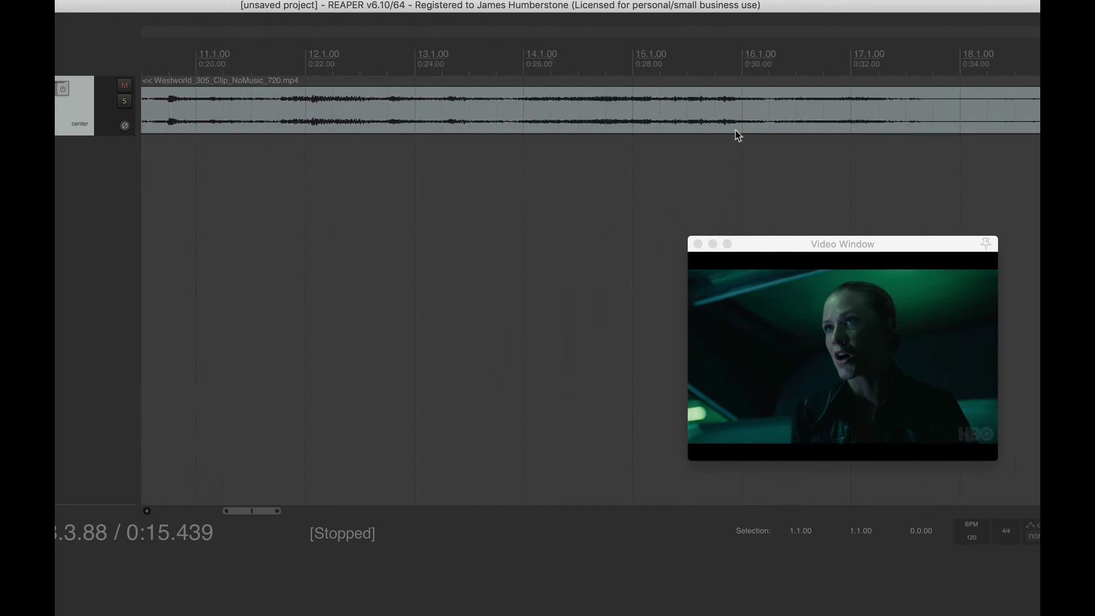
pyautogui.click(679, 68)
pyautogui.press('space')
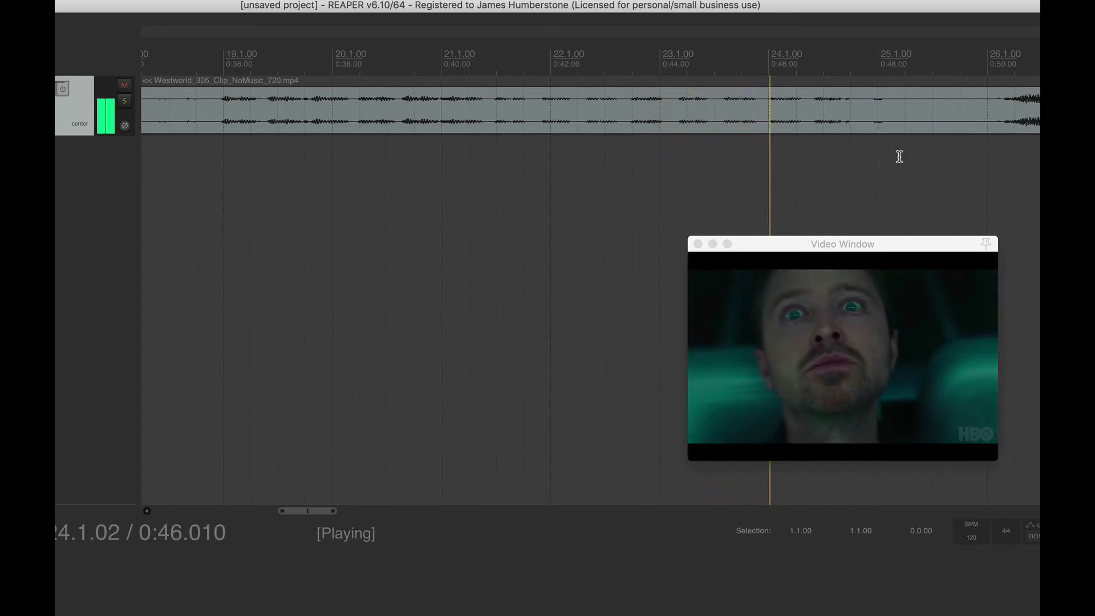
pyautogui.press('space')
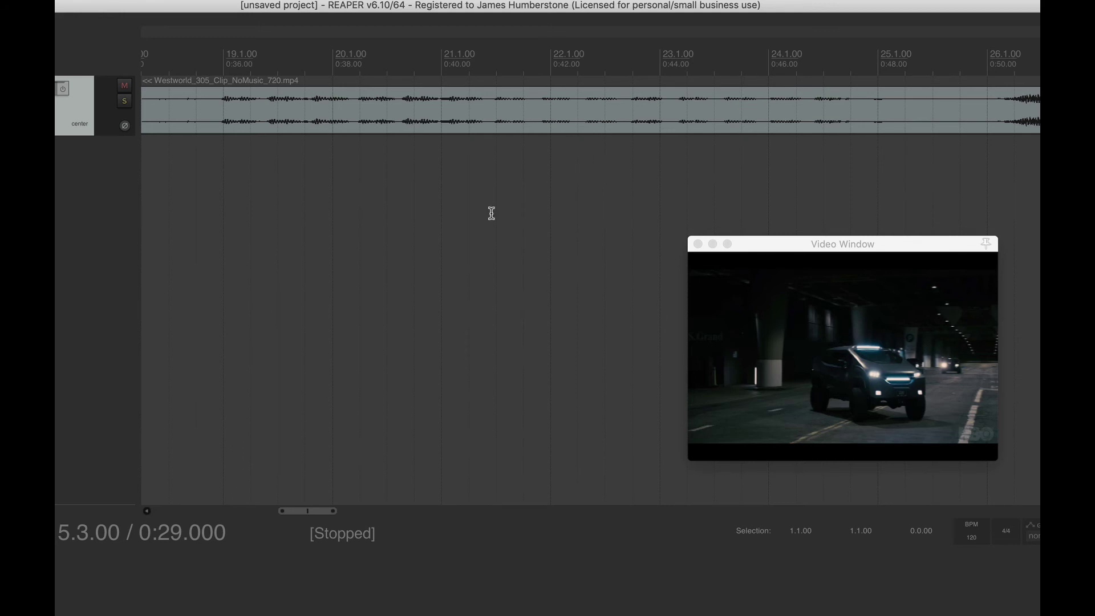
# Replay the section from 0:29.000, then park the edit cursor at 0:35.500.
pyautogui.hscroll(-5, 492, 213)
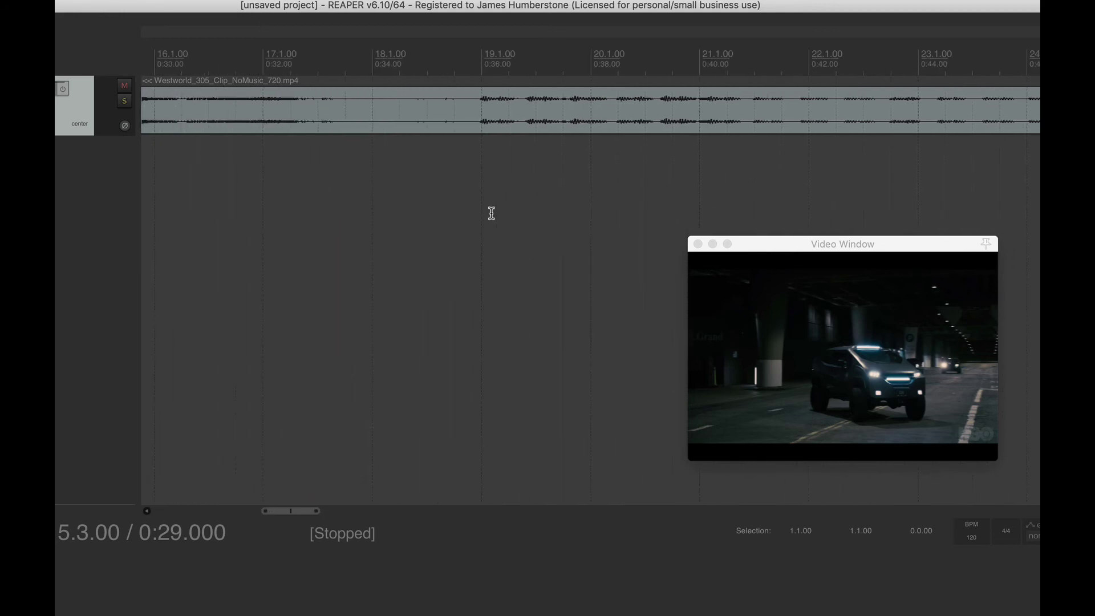
pyautogui.hscroll(-1, 492, 213)
pyautogui.hscroll(-1, 415, 176)
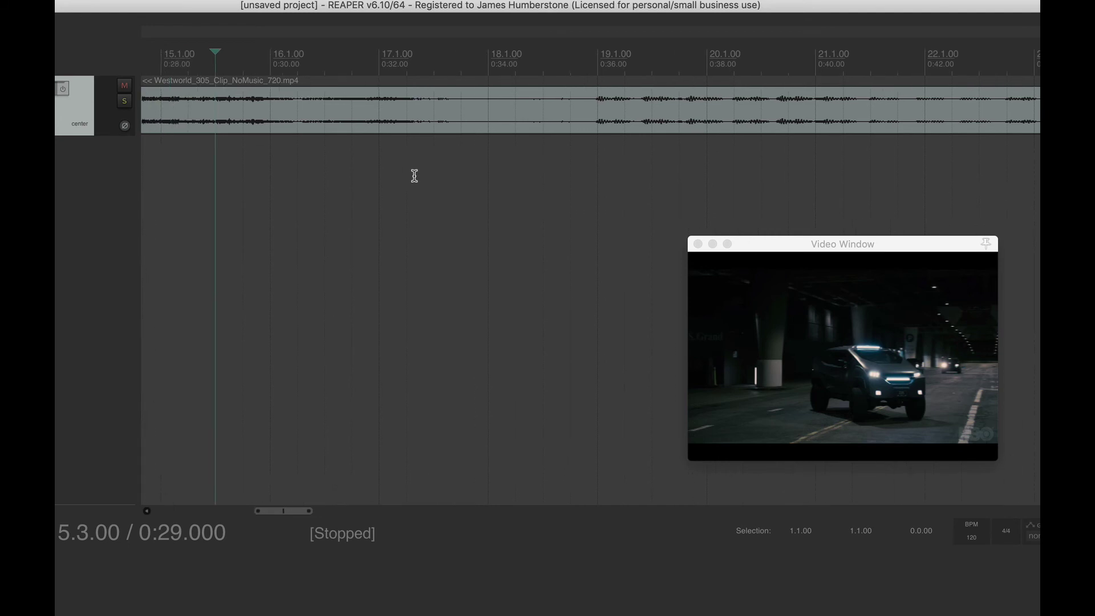
pyautogui.hscroll(-1, 414, 176)
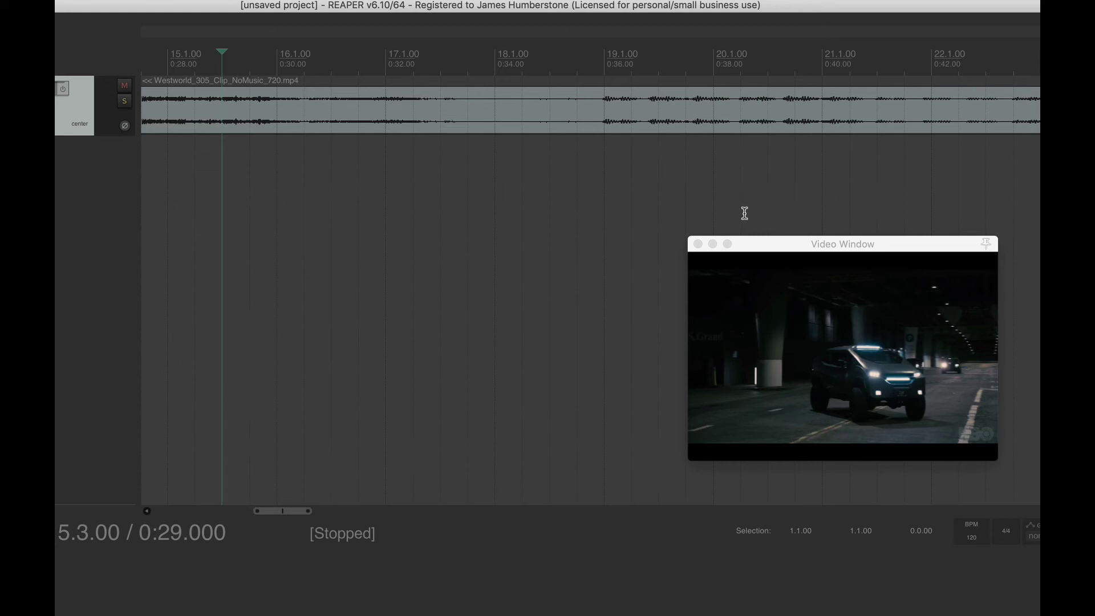
pyautogui.press('space')
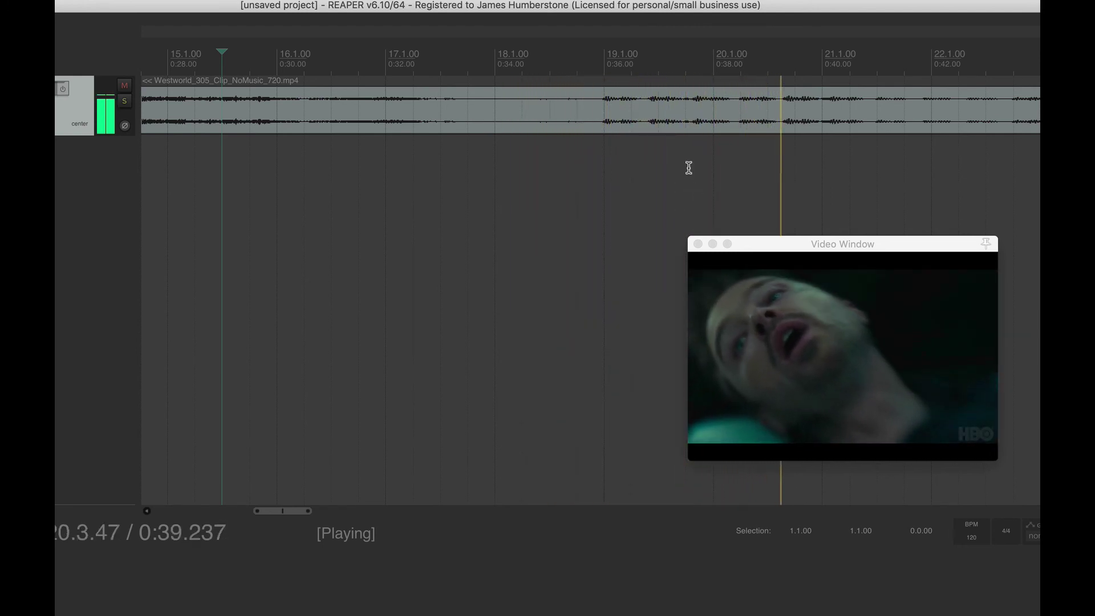
pyautogui.press('space')
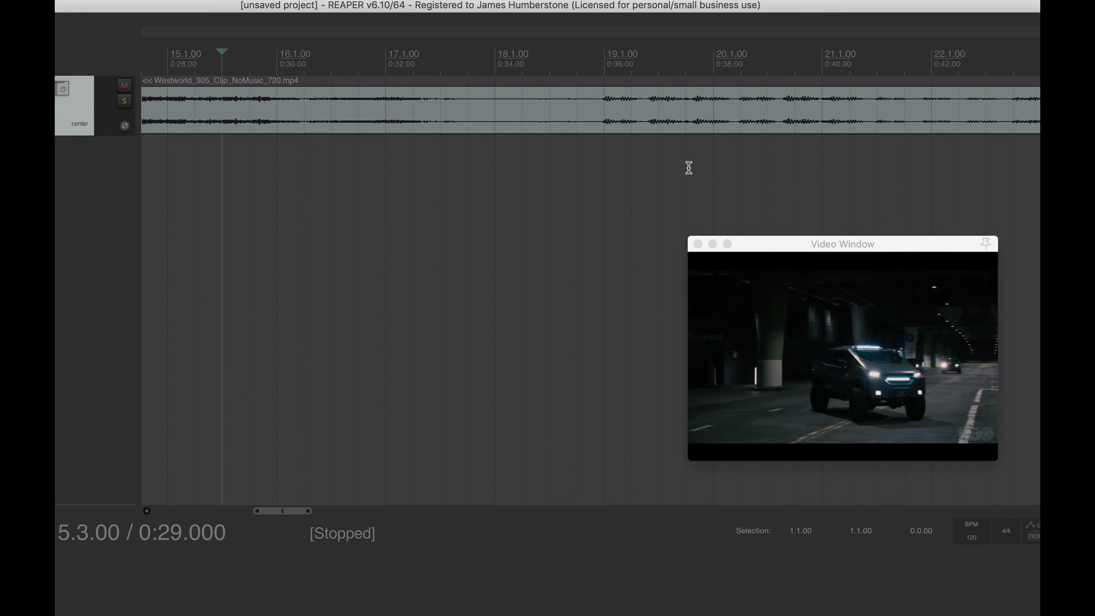
pyautogui.click(598, 78)
# Select the time range 18.2.00–18.4.00 and scrub the play position to 0:34.508.
pyautogui.click(582, 74)
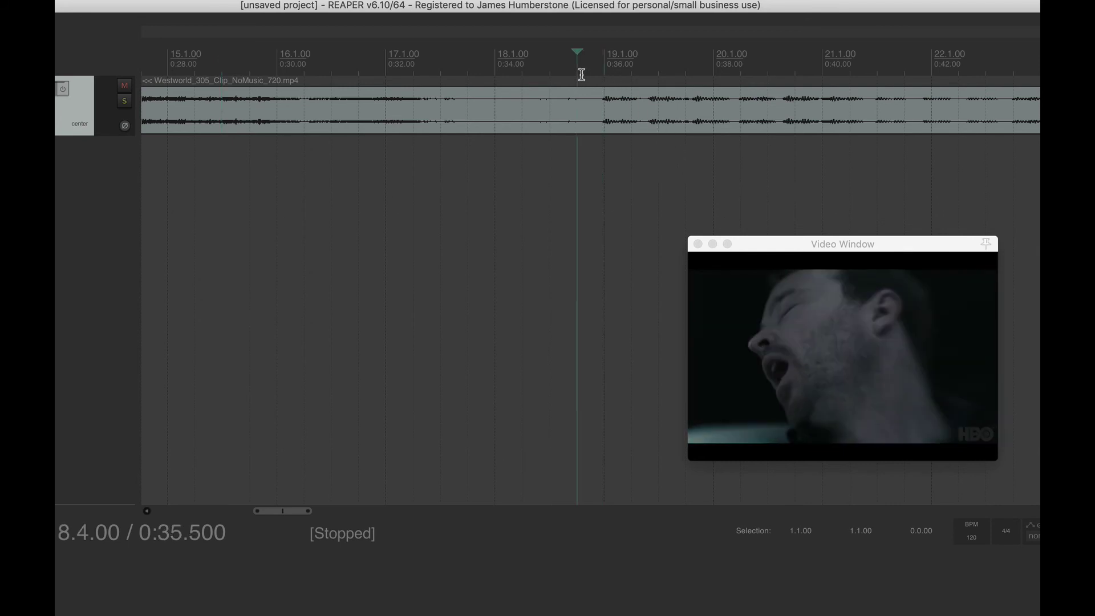
pyautogui.moveTo(579, 74); pyautogui.dragTo(523, 52)
pyautogui.click(410, 82)
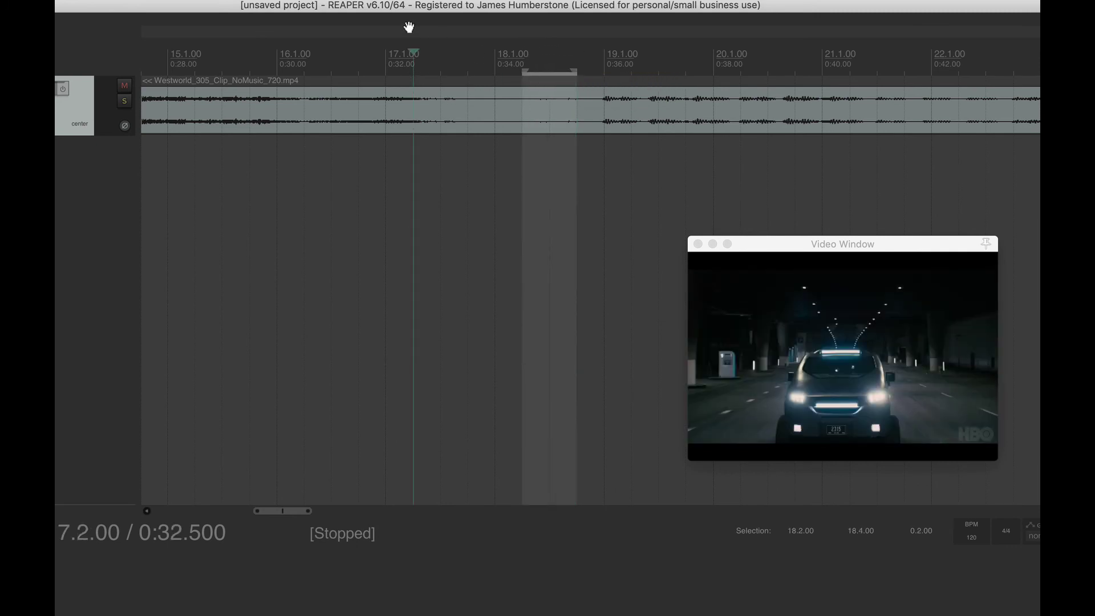
pyautogui.moveTo(415, 50); pyautogui.dragTo(525, 51)
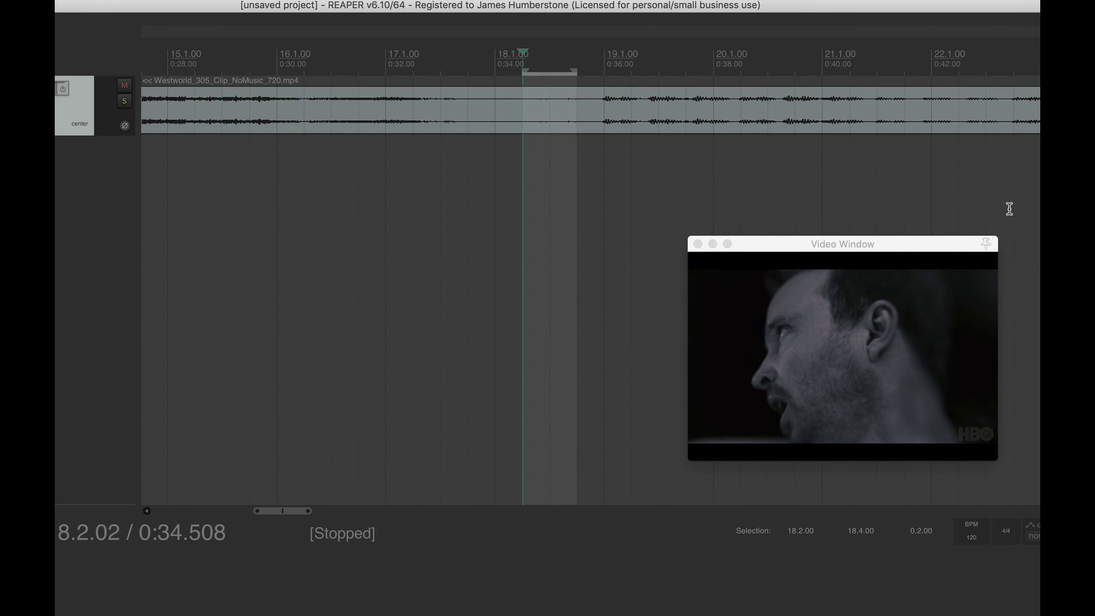
# Add a marker named 'Genre change' at 0:34.508 (18.2.02).
pyautogui.hotkey('shift', 'm')
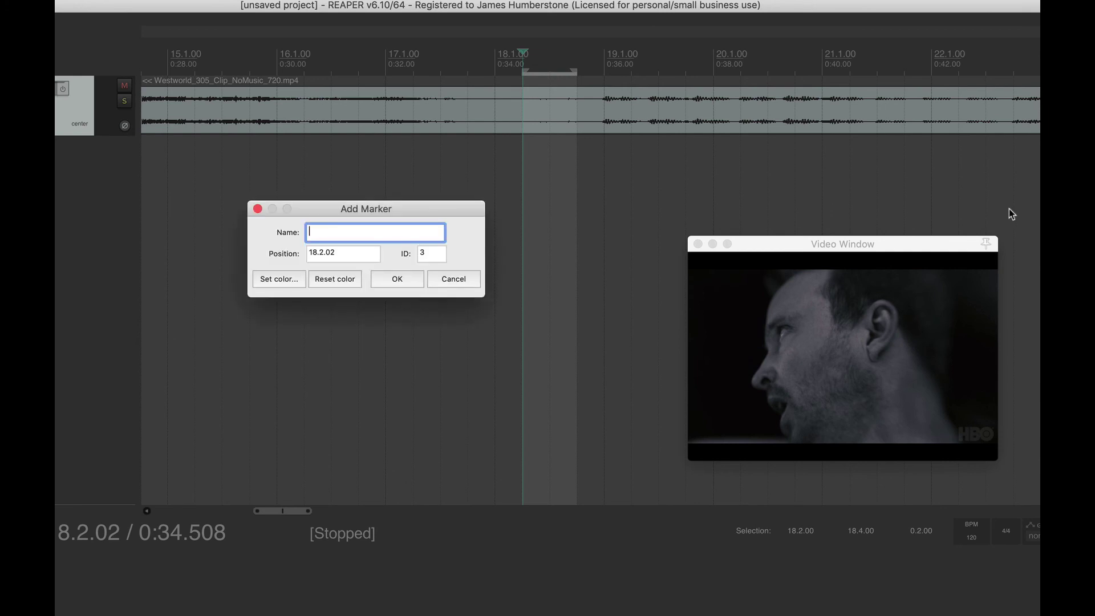
pyautogui.write('Genre change')
pyautogui.press('Return')
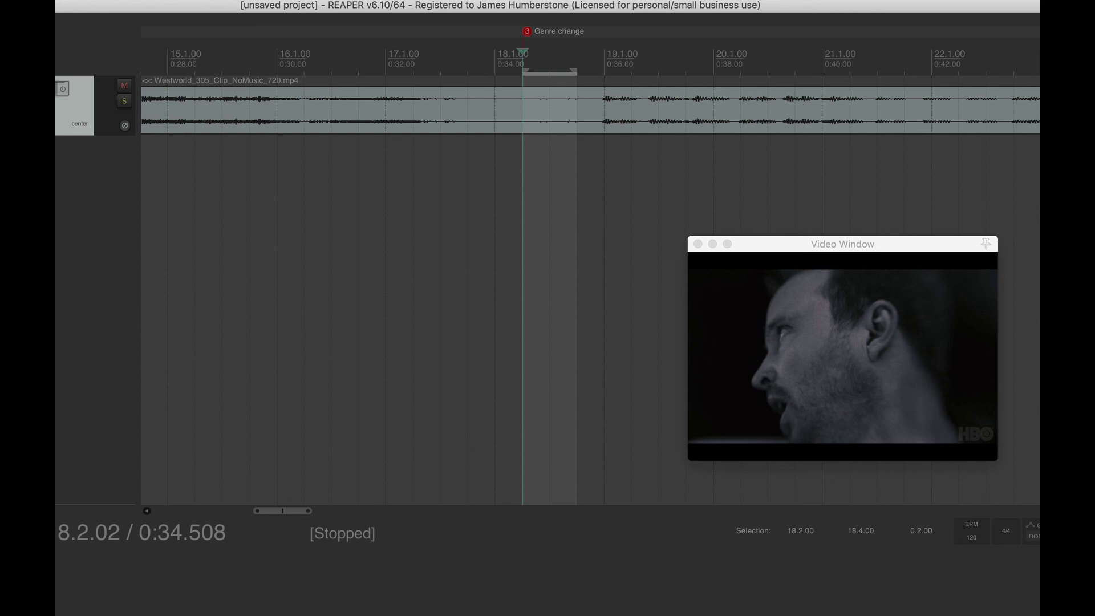
# Zoom the timeline out to show the whole clip with Gunfire 1, GO, and Genre change markers.
pyautogui.scroll(-5, 653, 196)
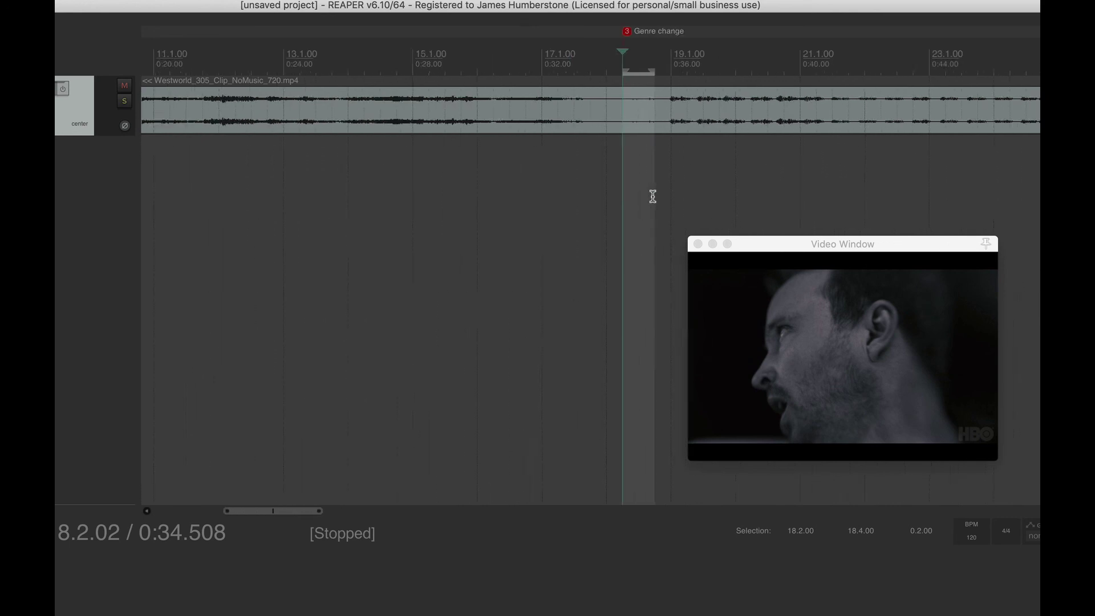
pyautogui.scroll(-6, 653, 196)
pyautogui.scroll(2, 652, 196)
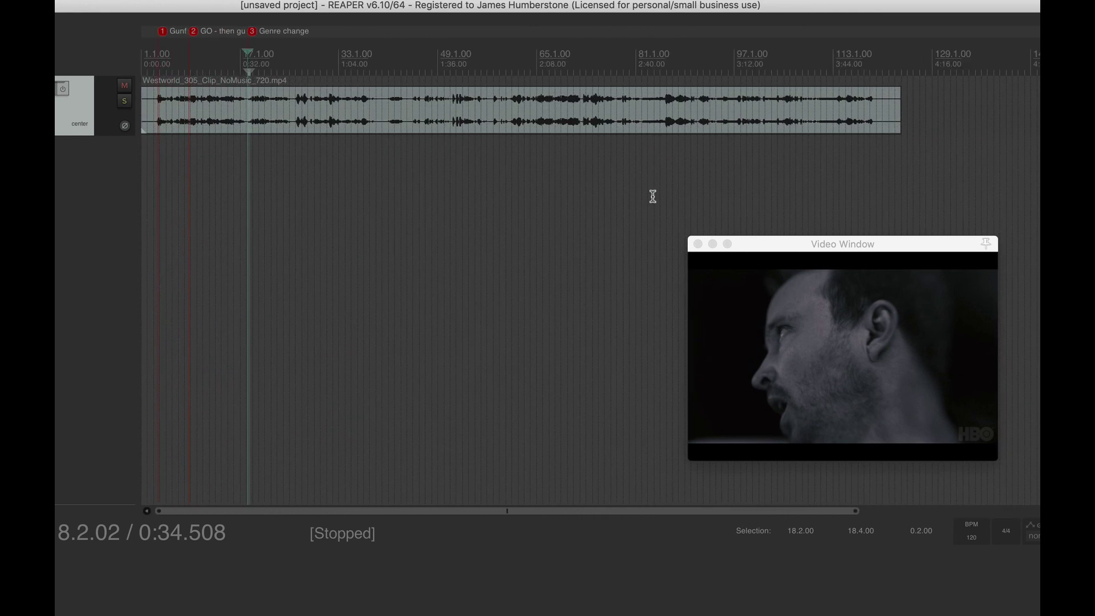